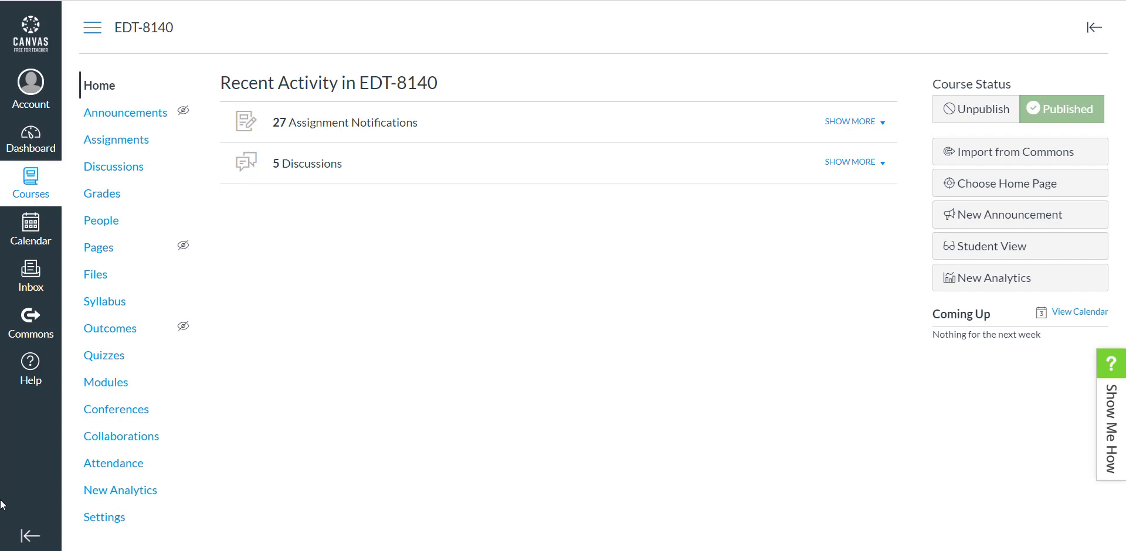
Look through the external apps available in the course settings, and return to the course home page.
click(104, 517)
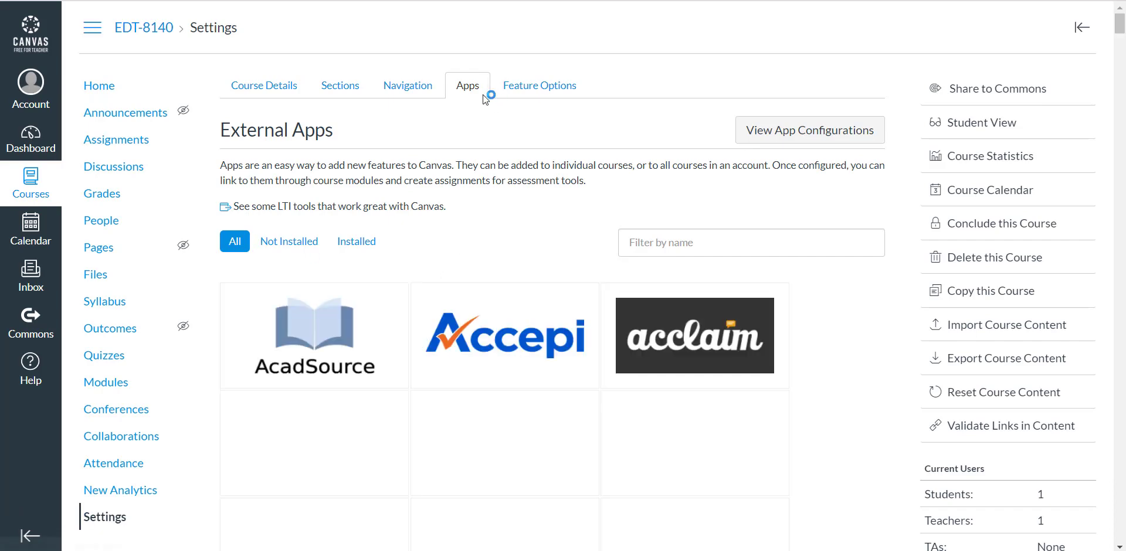
mouse_move(497, 457)
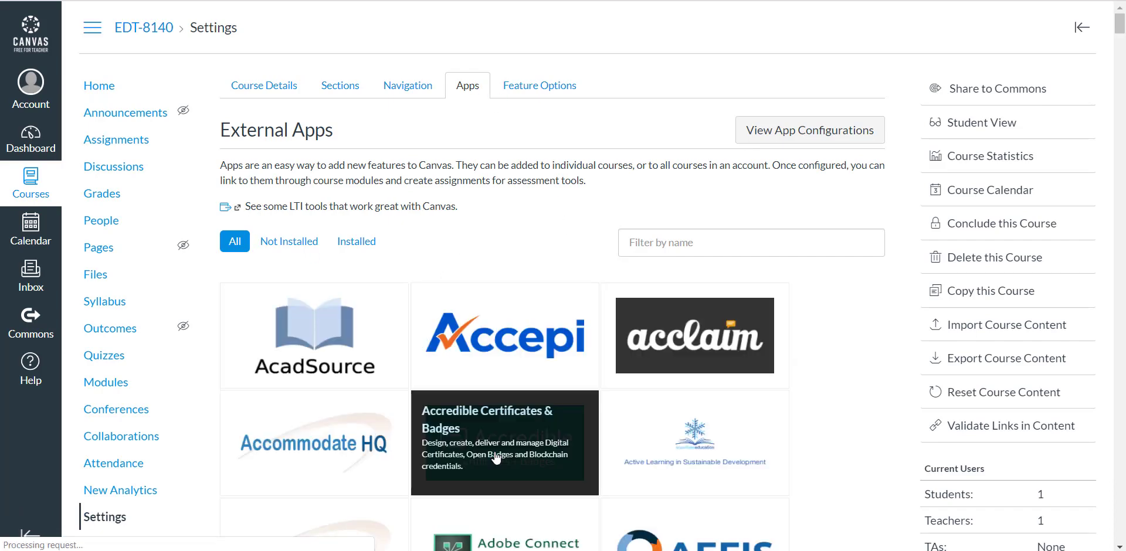
scroll(496, 457, down, 4)
scroll(496, 458, up, 4)
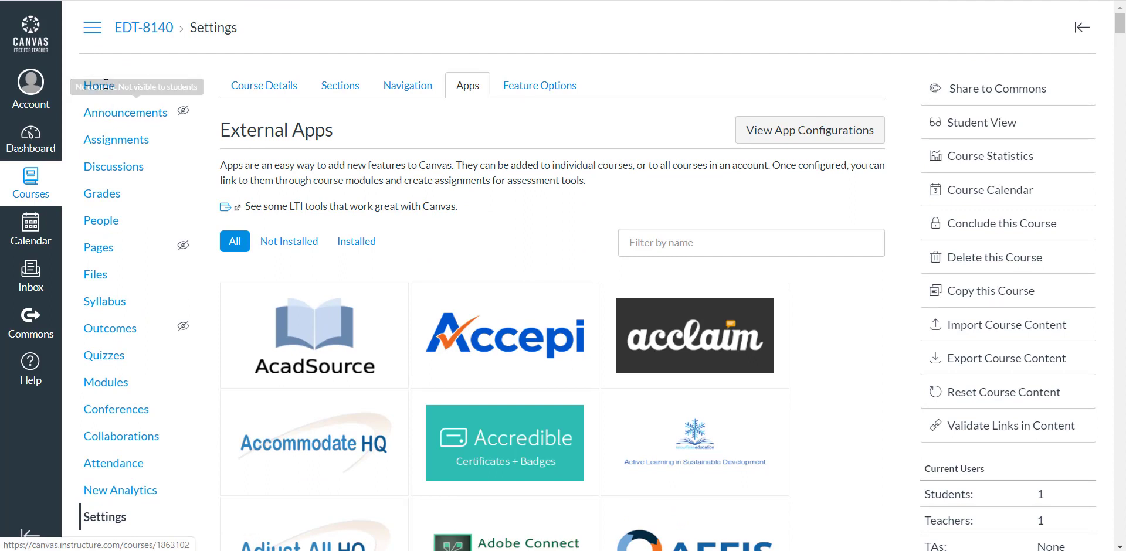
click(101, 88)
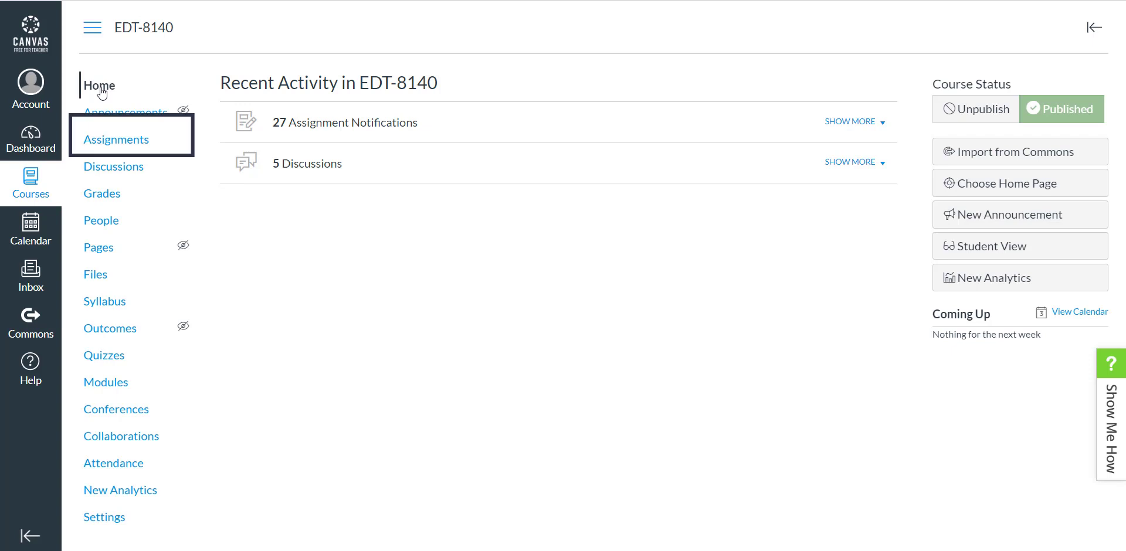
Open the WK 1 Dropbox assignment from the course's assignment list for editing.
click(118, 144)
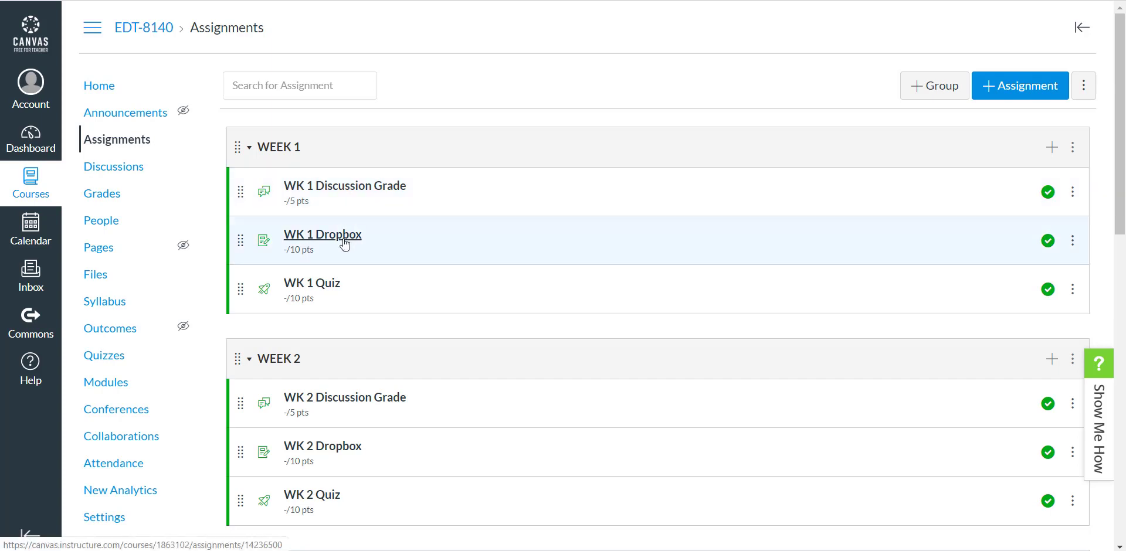
click(344, 235)
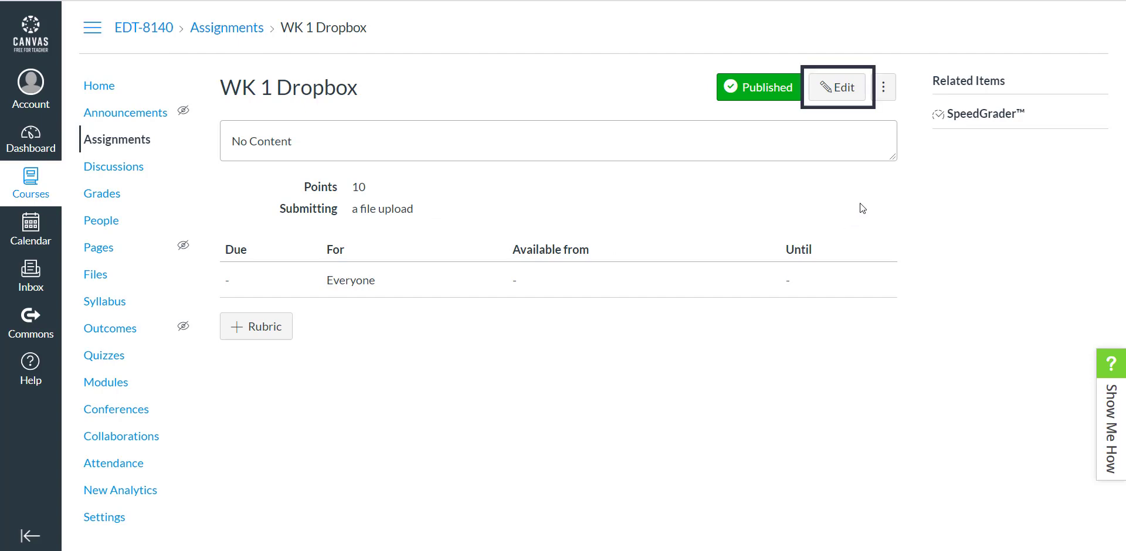
click(840, 94)
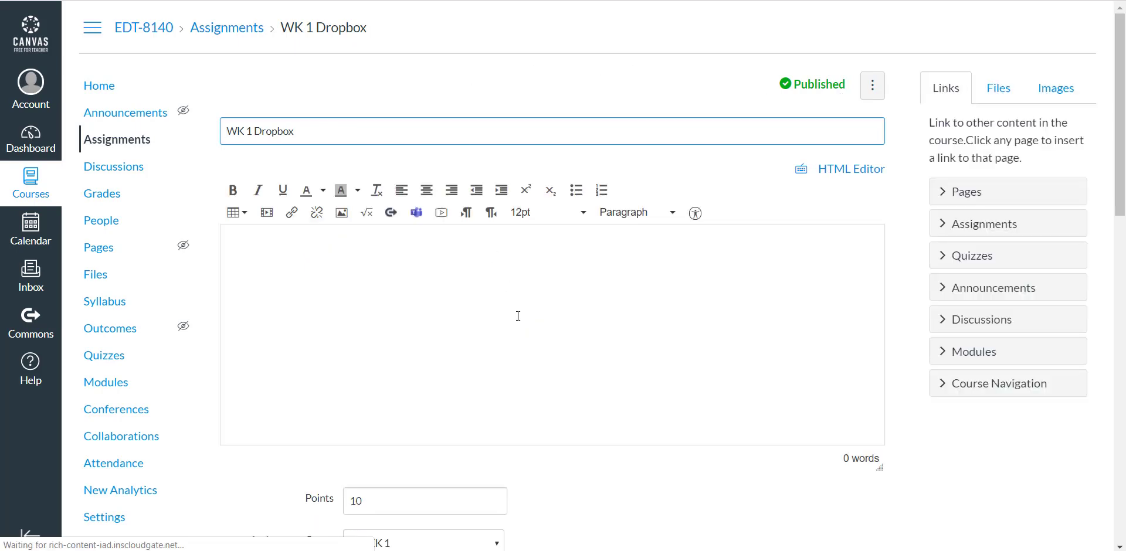
Review the WK 1 Dropbox settings, choose Online as the submission type and save the assignment.
scroll(518, 315, down, 4)
scroll(485, 270, up, 4)
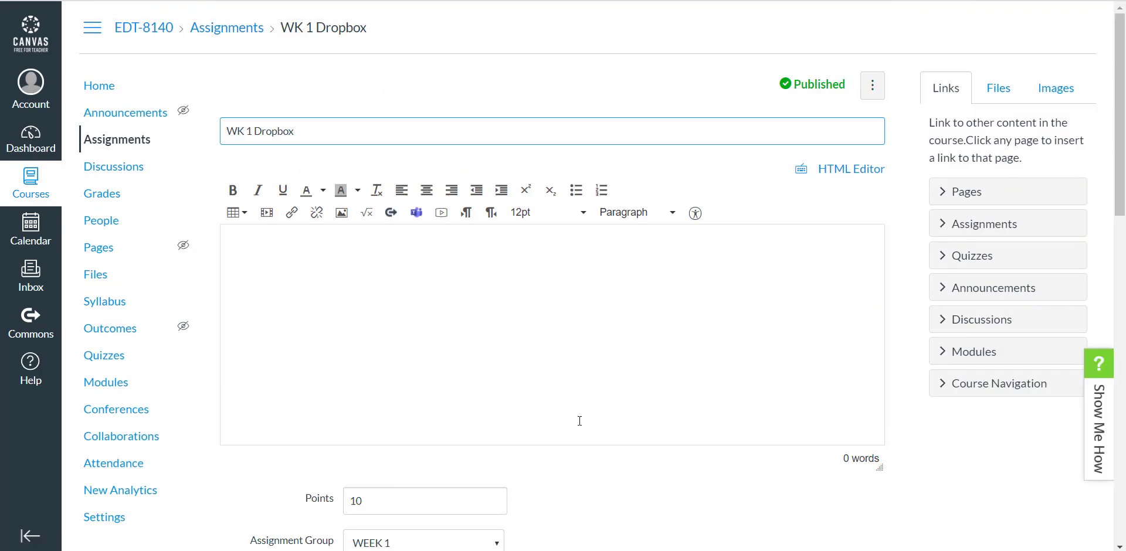
scroll(580, 420, down, 4)
scroll(579, 423, down, 2)
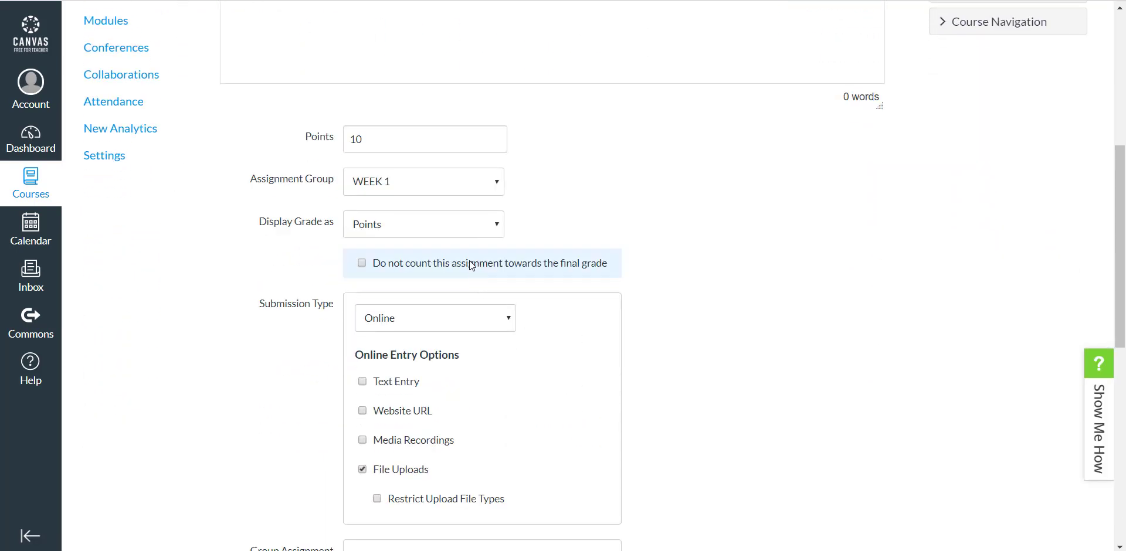
scroll(704, 365, down, 2)
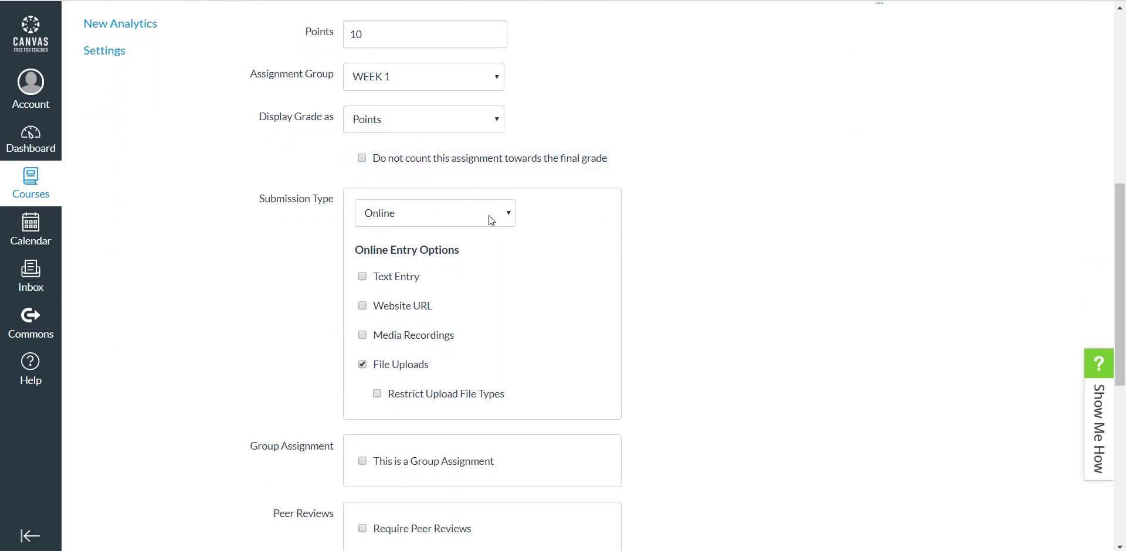
click(508, 216)
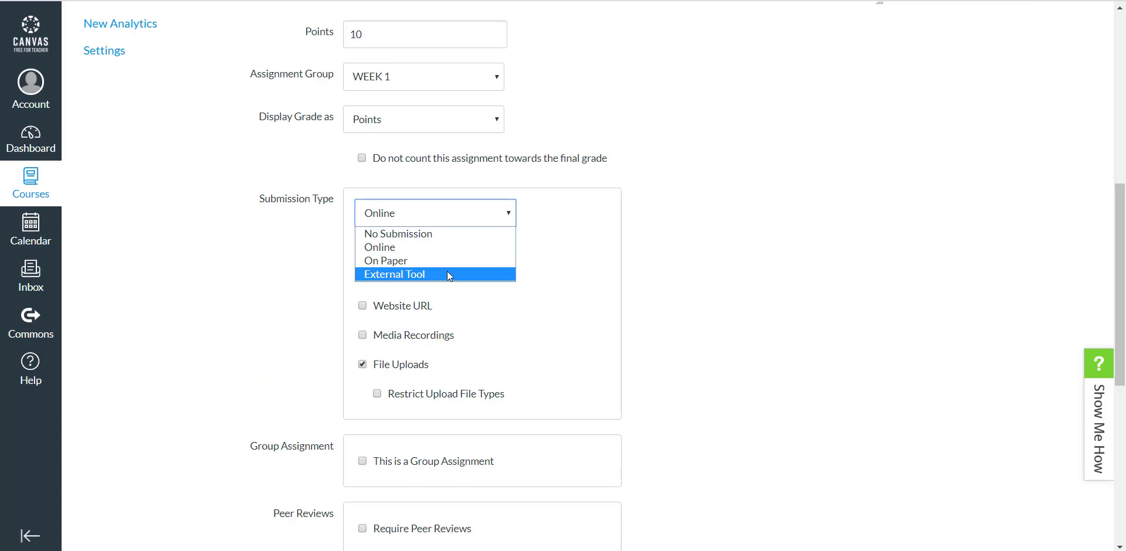
click(442, 248)
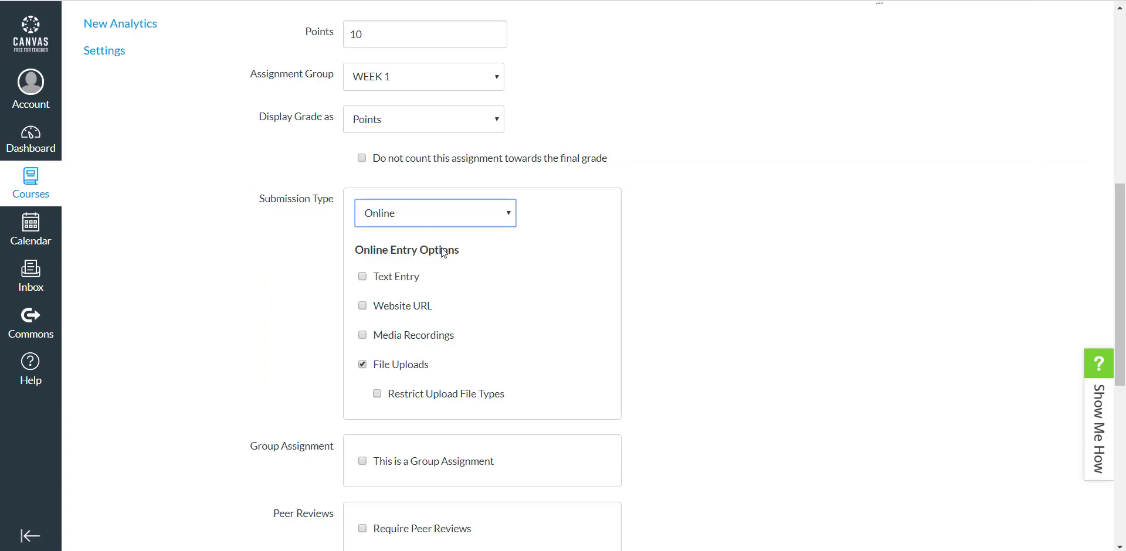
scroll(681, 327, down, 1)
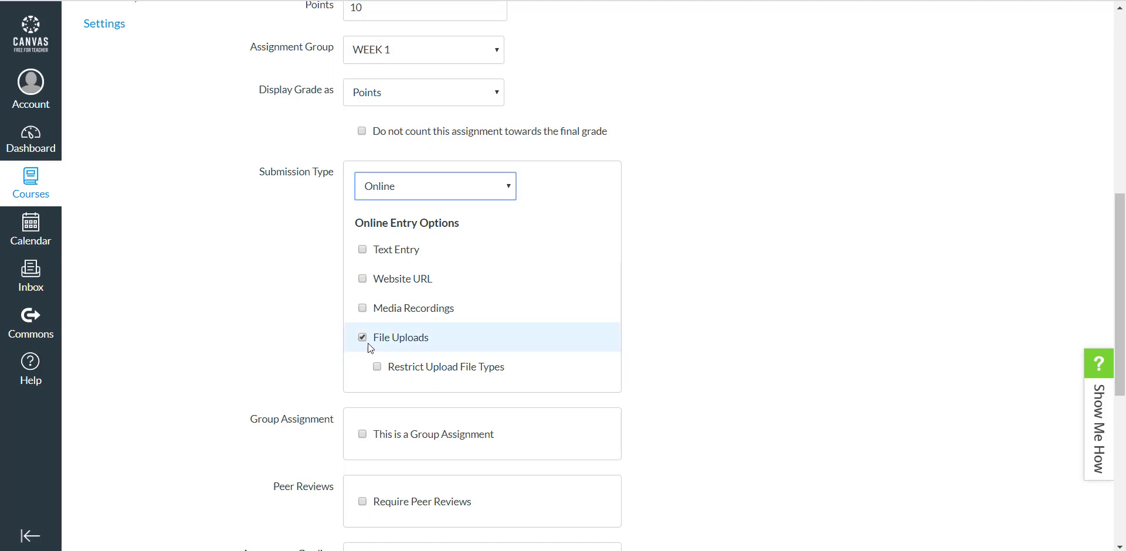
scroll(736, 392, down, 7)
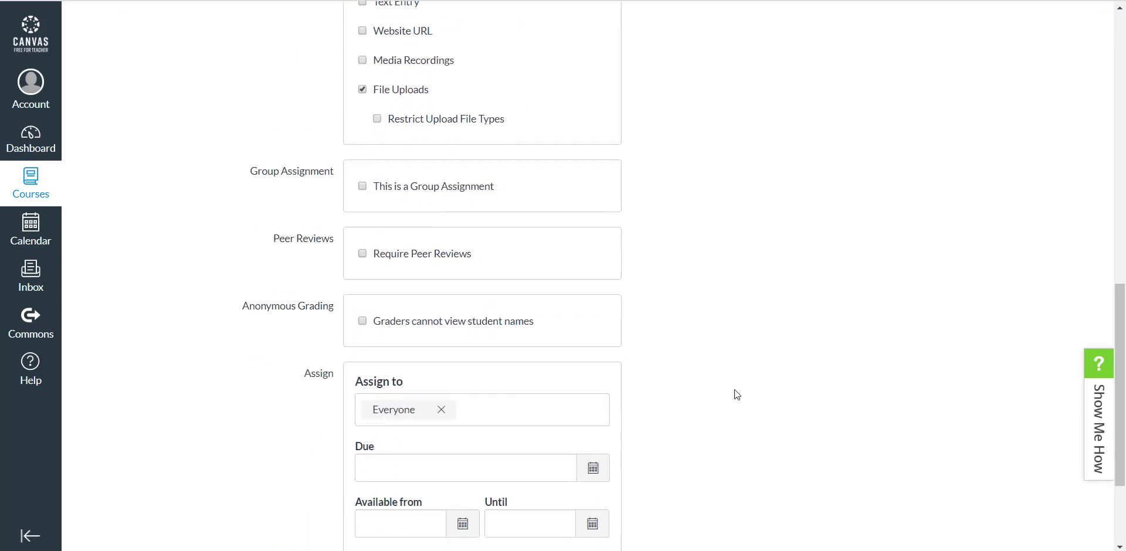
scroll(737, 395, down, 1)
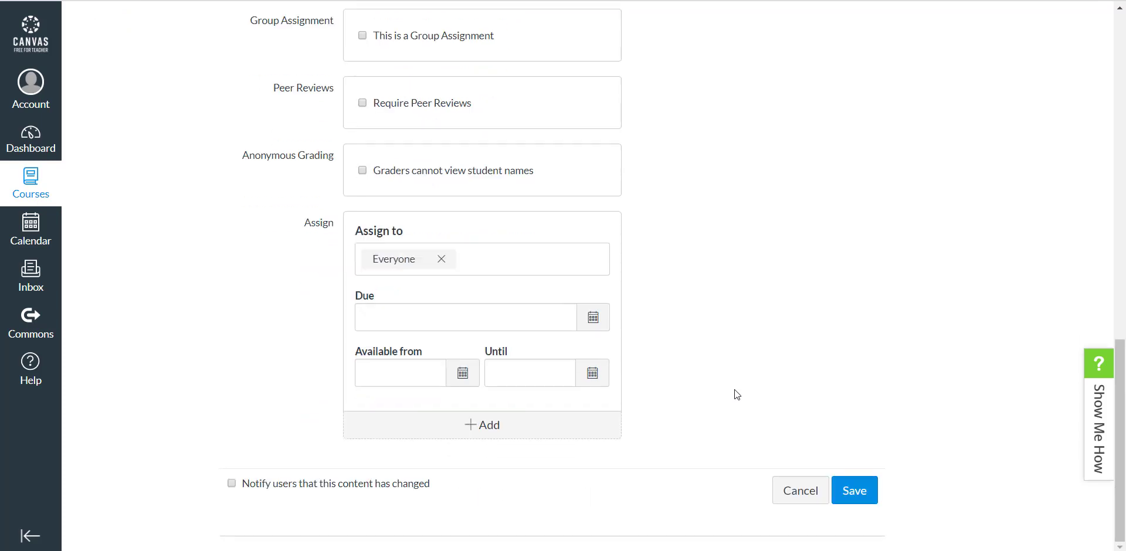
click(854, 499)
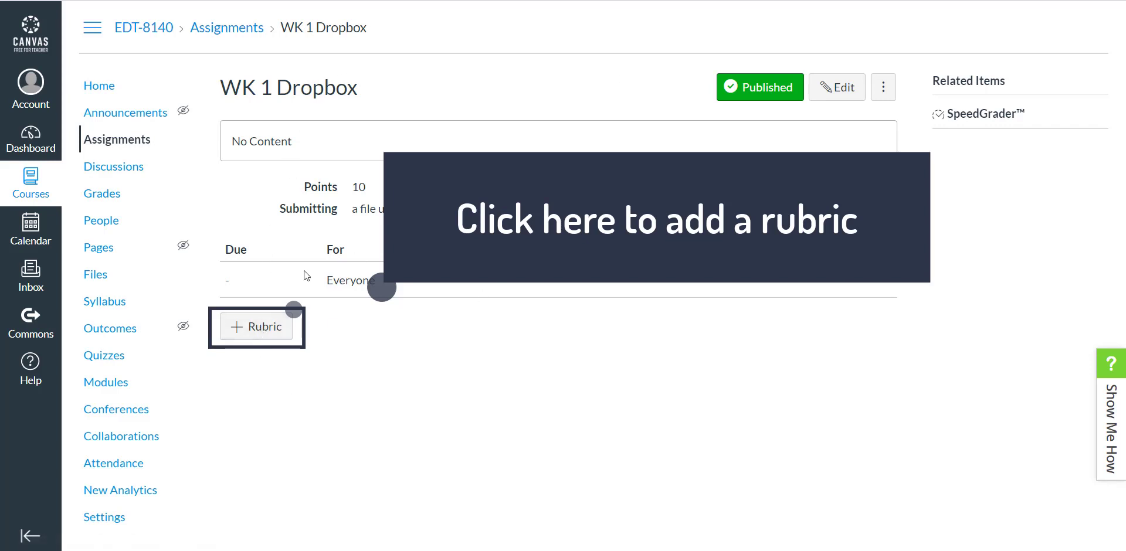
Reopen the WK 1 Dropbox assignment from the assignment list and start a new rubric for it.
click(132, 146)
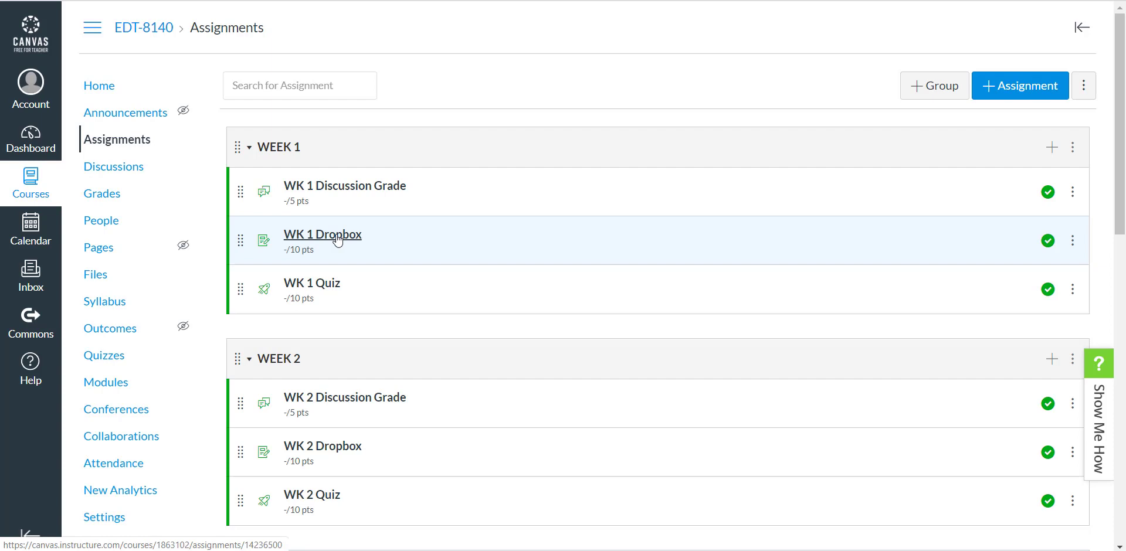
click(337, 236)
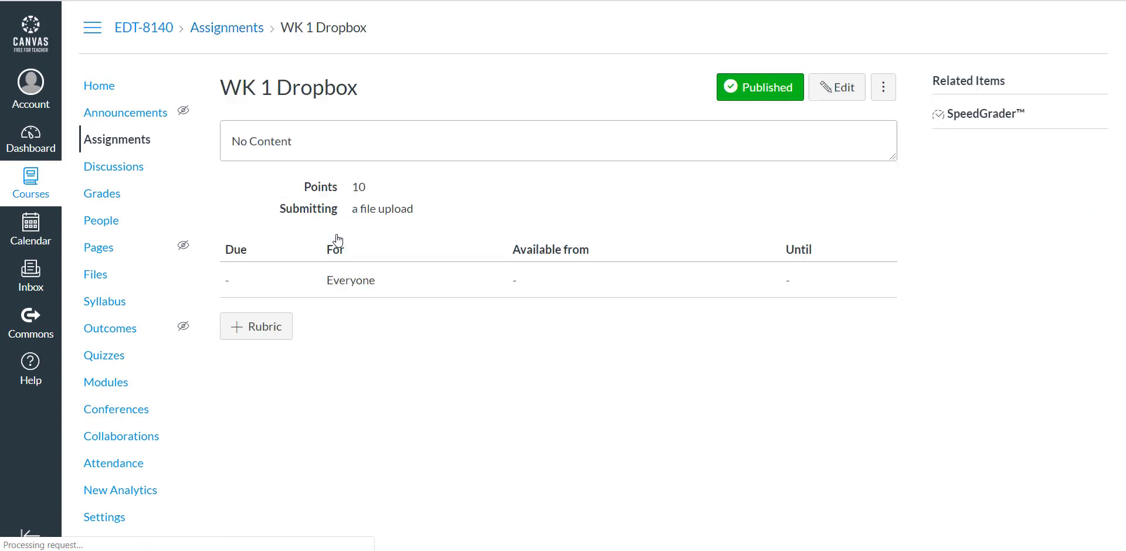
click(265, 329)
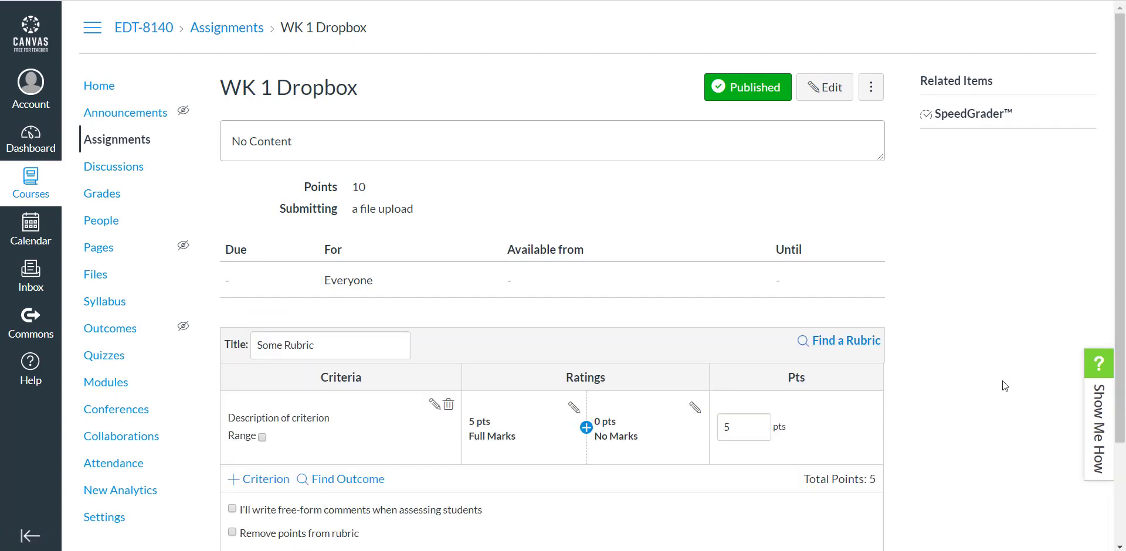
Replace the rubric's default title with "Dropbox Rubric".
scroll(1001, 381, down, 2)
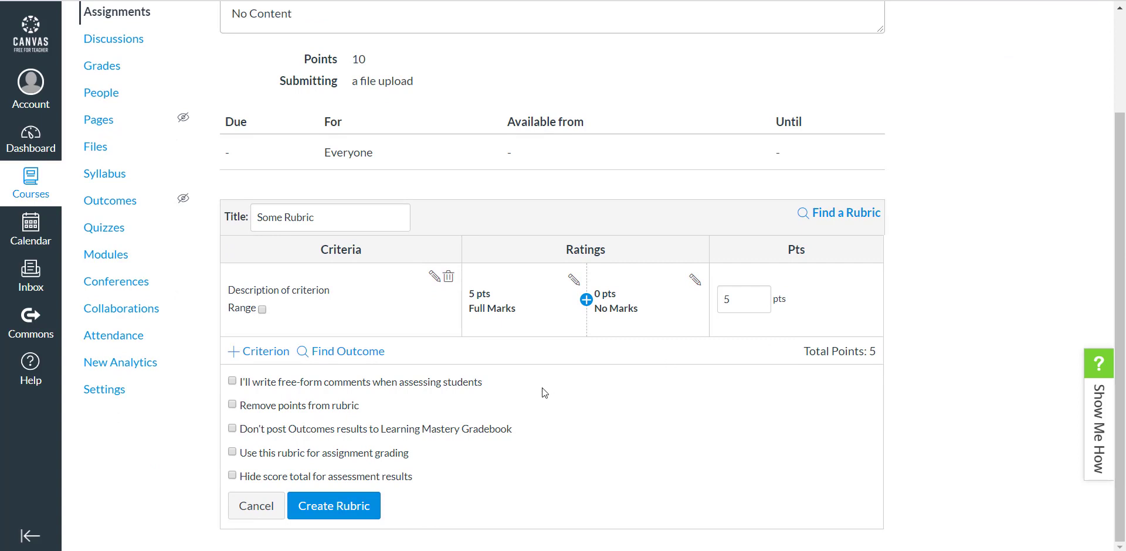
click(360, 216)
key(BackSpace)
key(BackSpace)
key(BackSpace)
key(BackSpace)
key(BackSpace)
key(BackSpace)
key(BackSpace)
key(BackSpace)
key(BackSpace)
key(BackSpace)
key(BackSpace)
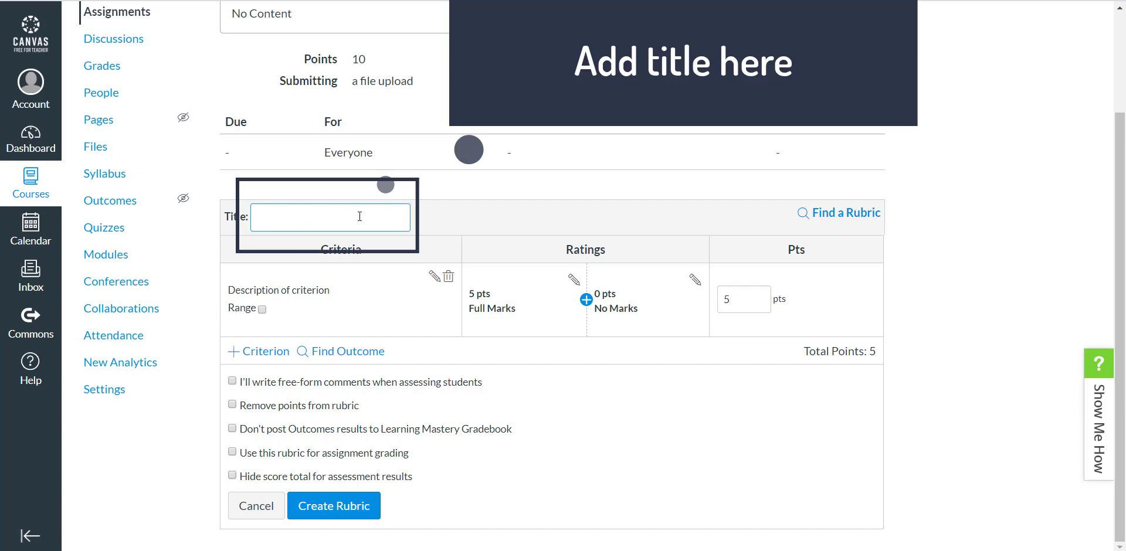
text(Dropbox Rubric)
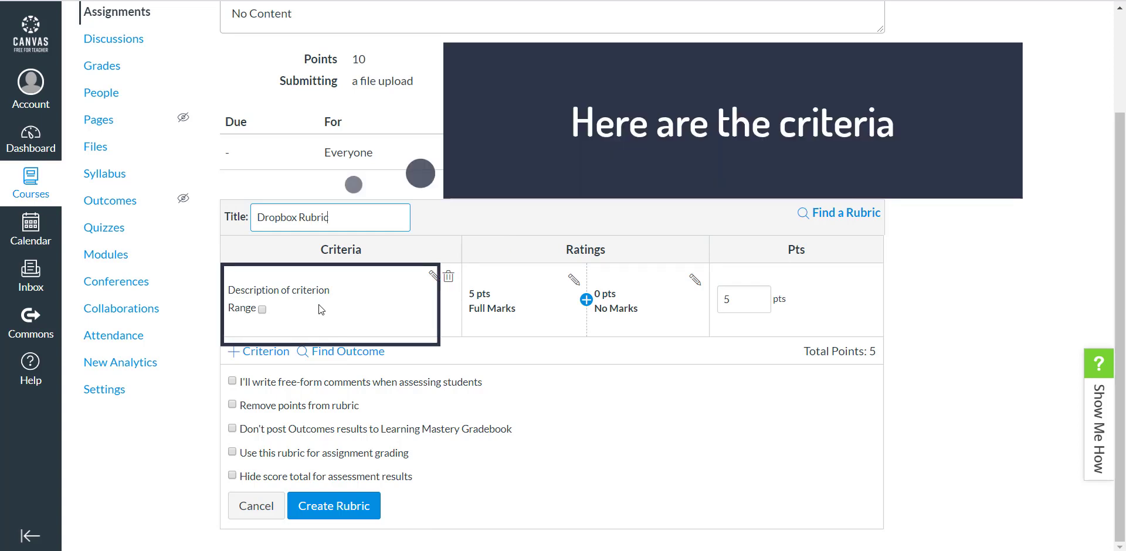
Change the first criterion's description to "Criterion 1" and update the criterion.
click(434, 277)
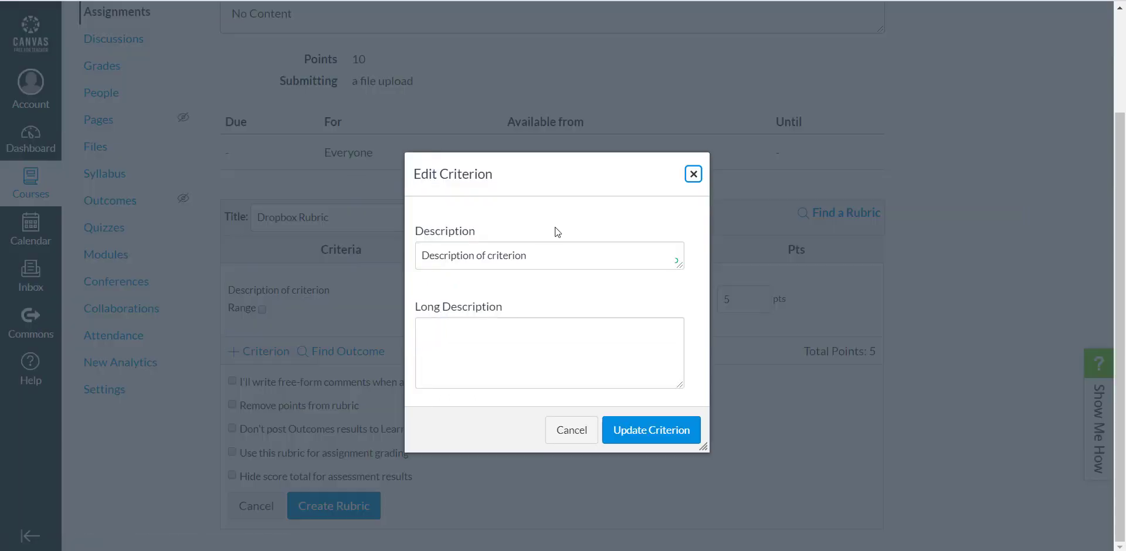
key(BackSpace)
key(BackSpace)
key(BackSpace)
key(BackSpace)
key(BackSpace)
key(BackSpace)
key(BackSpace)
key(BackSpace)
key(BackSpace)
key(BackSpace)
key(BackSpace)
key(BackSpace)
key(BackSpace)
key(BackSpace)
key(BackSpace)
key(BackSpace)
key(BackSpace)
key(BackSpace)
key(BackSpace)
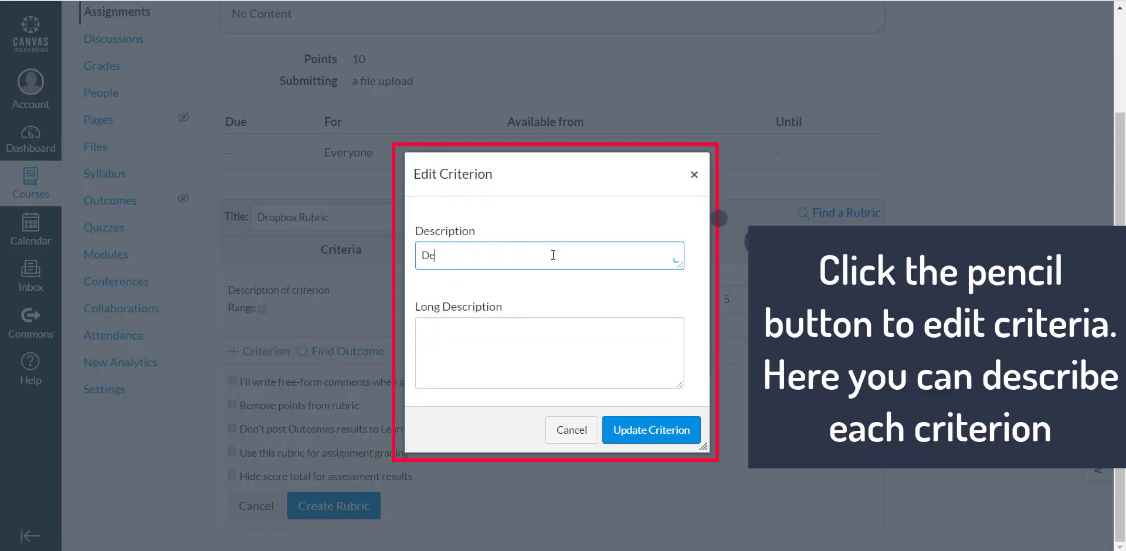
text(Criterion)
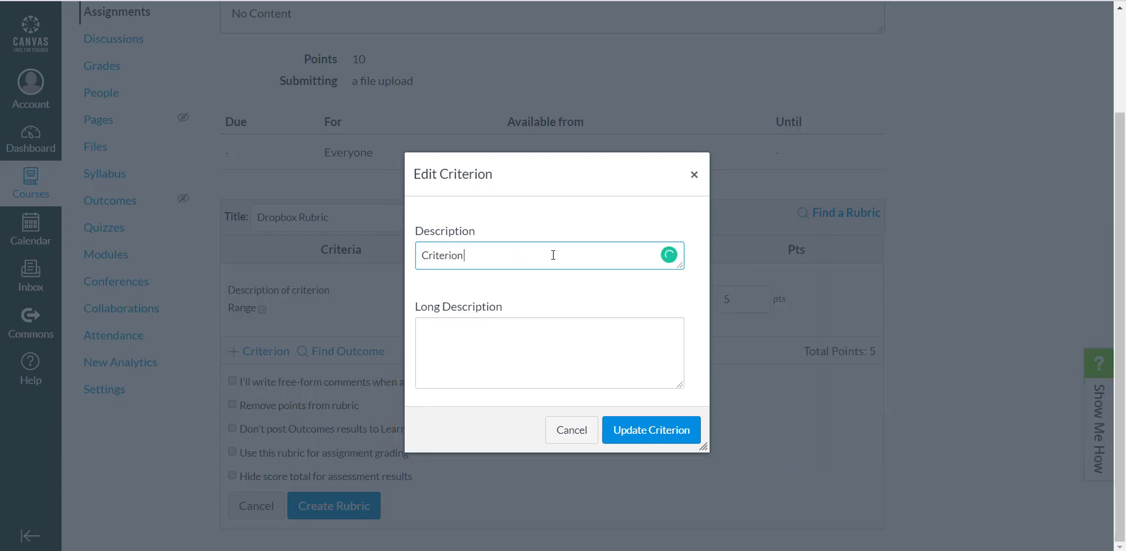
text( 1)
click(648, 433)
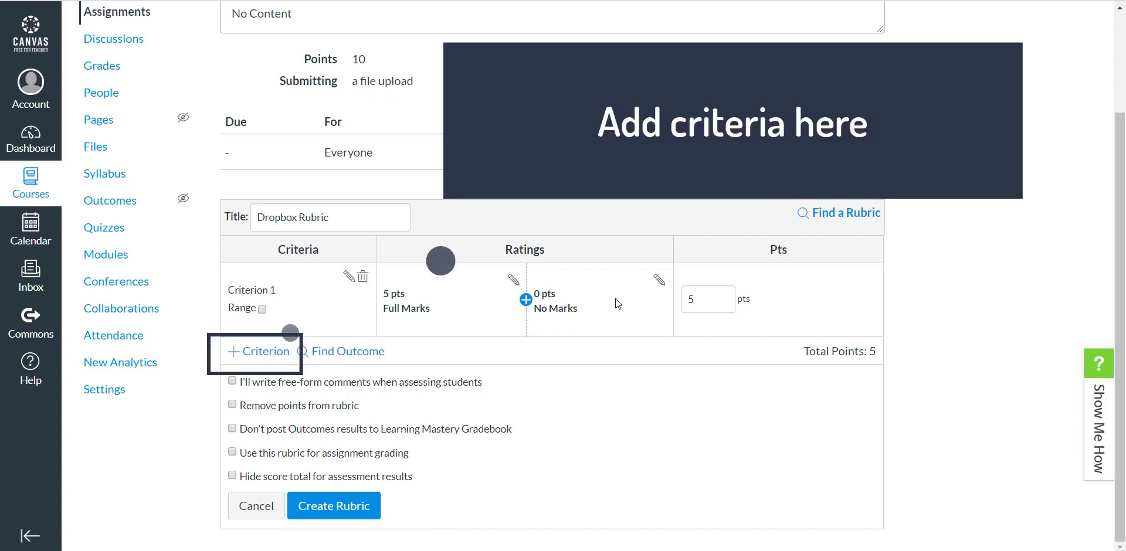
Set Criterion 1's points to 4 and check the details of its Full Marks rating.
click(720, 301)
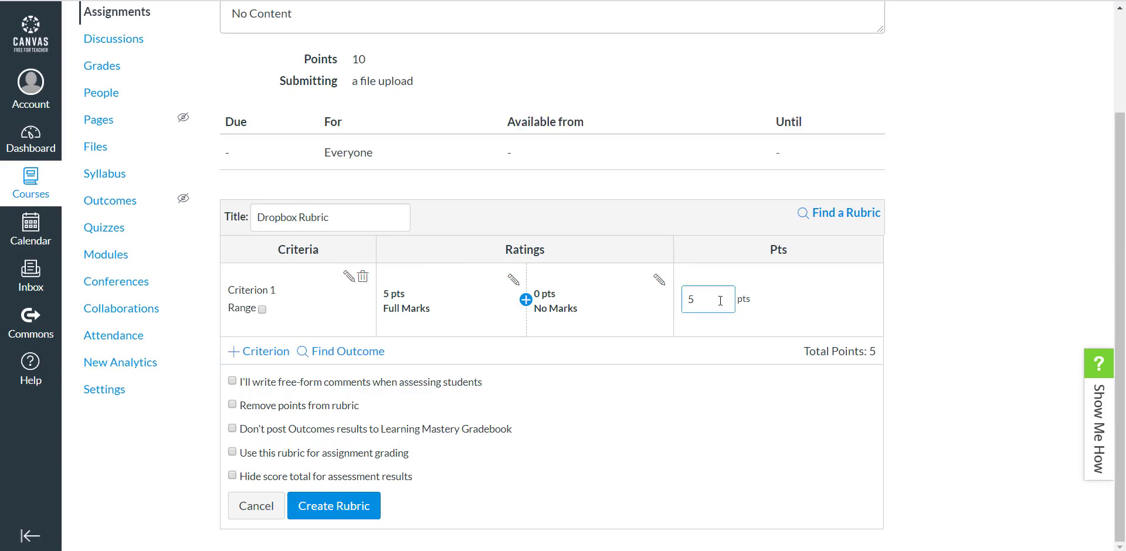
key(BackSpace)
text(4)
click(513, 280)
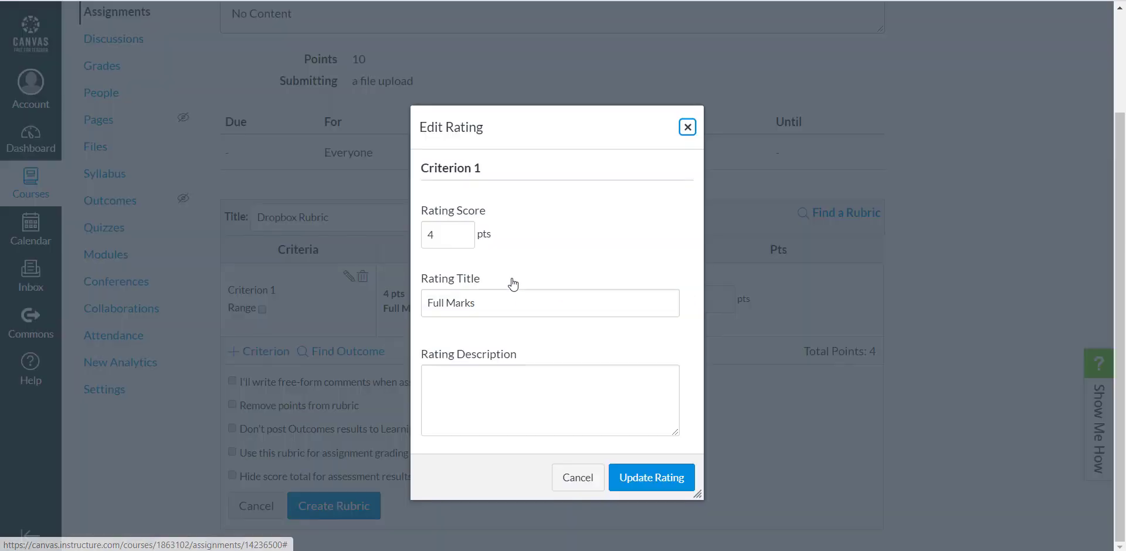
click(686, 127)
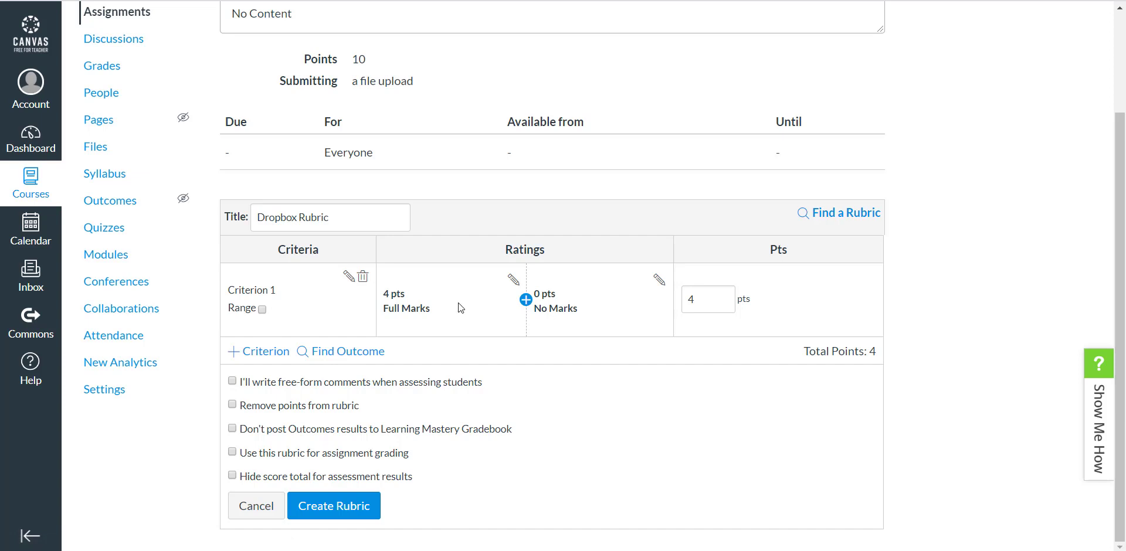
Add a rating titled "Fair" between Full Marks and No Marks for Criterion 1.
click(526, 300)
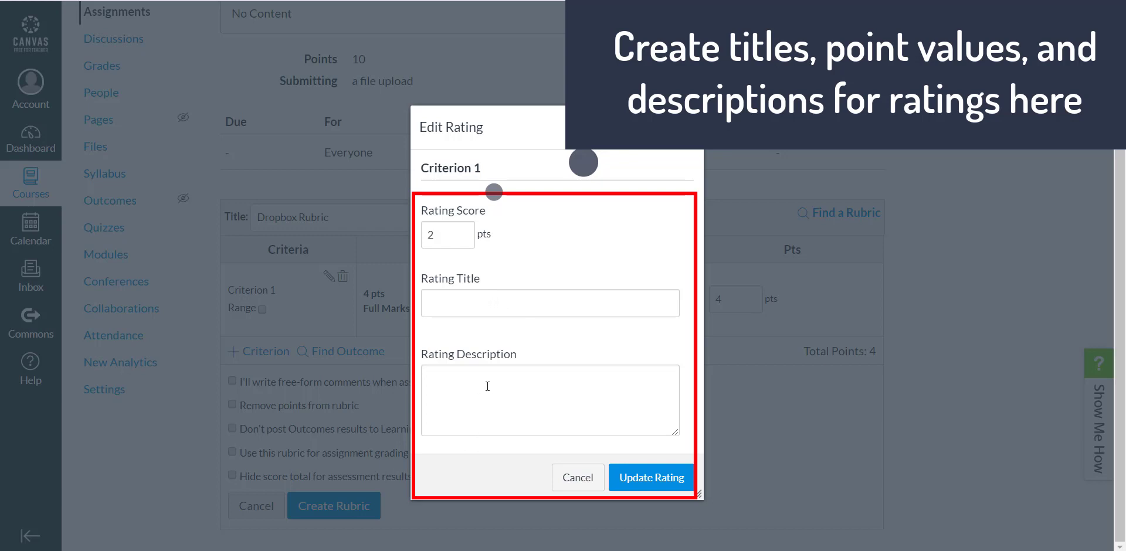
click(464, 303)
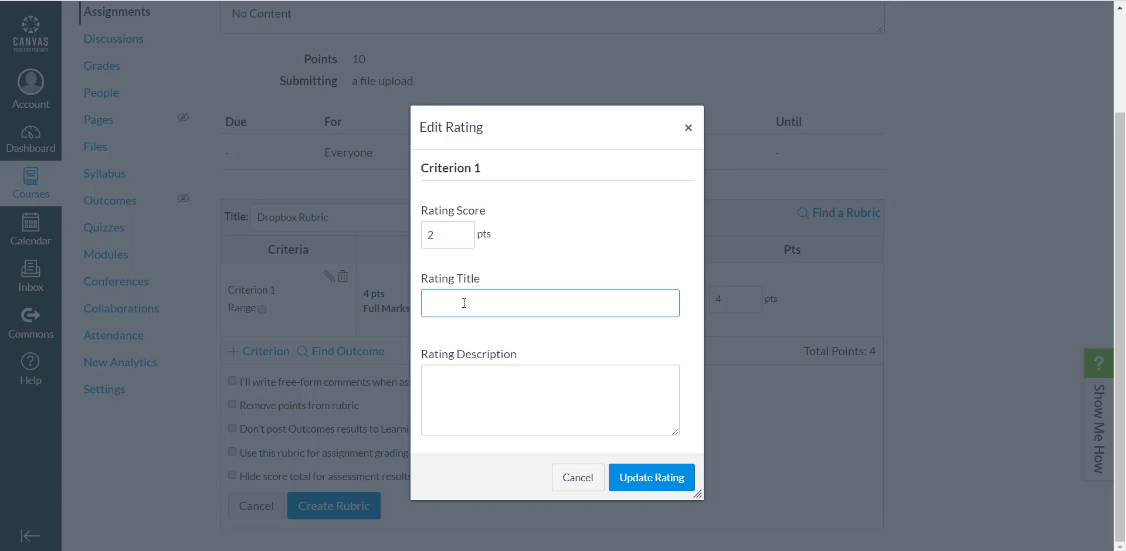
text(g)
key(BackSpace)
text(G)
key(BackSpace)
text(g)
key(BackSpace)
text(Fair)
click(652, 477)
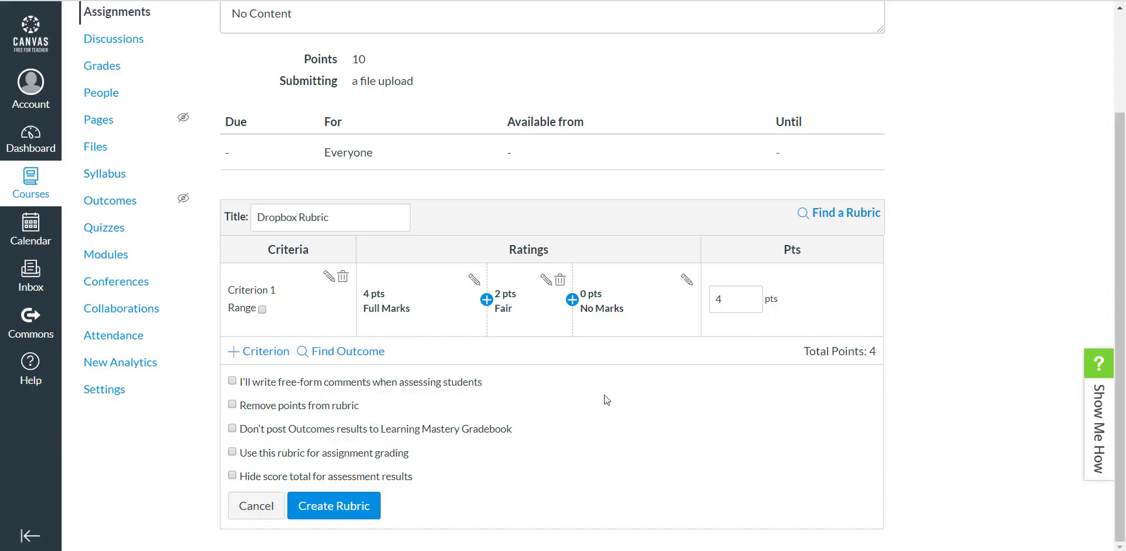
Add a rating titled "Good" between Full Marks and Fair for Criterion 1.
click(486, 300)
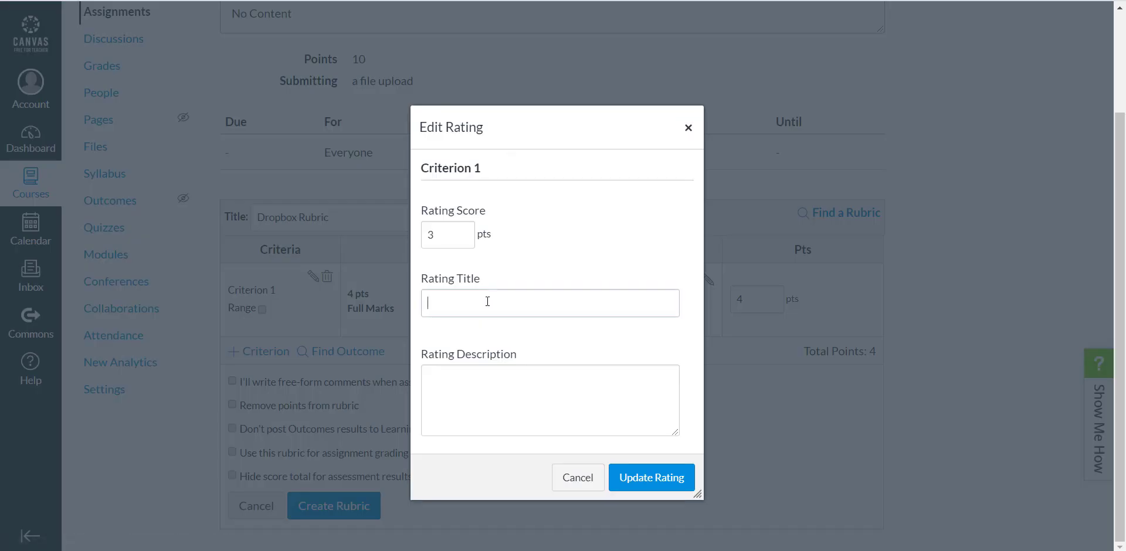
click(487, 302)
text(Good)
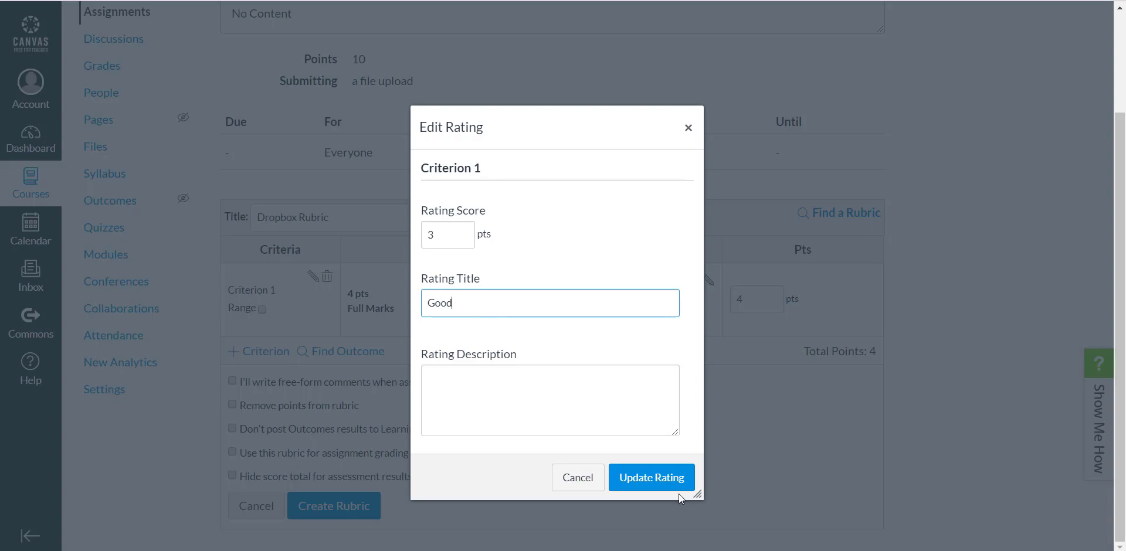
click(663, 484)
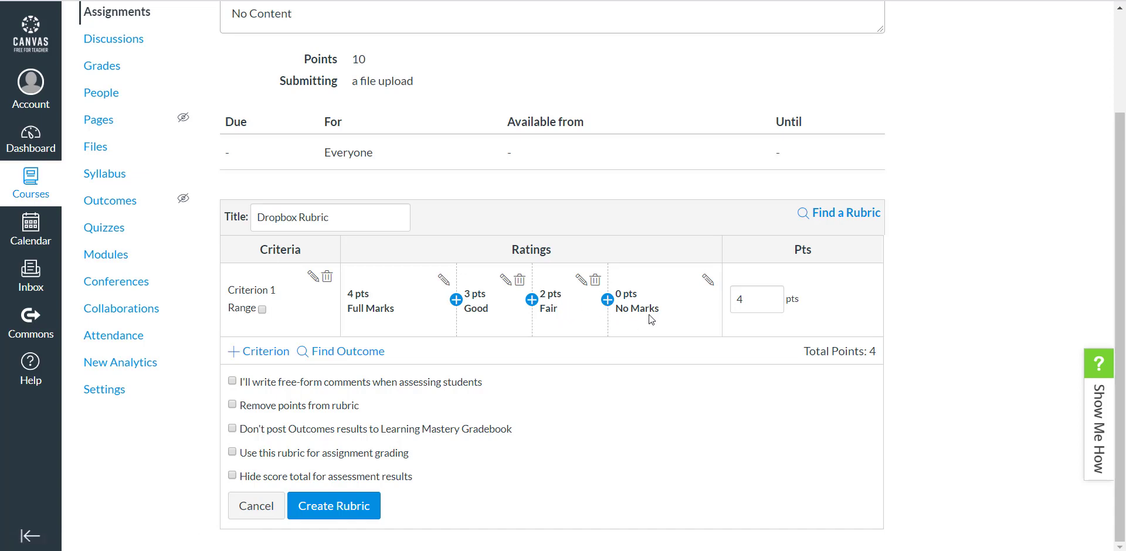
Add a 1-point rating titled "Poor" between Fair and No Marks for Criterion 1, described as "Met few aspects of criterion.".
click(607, 301)
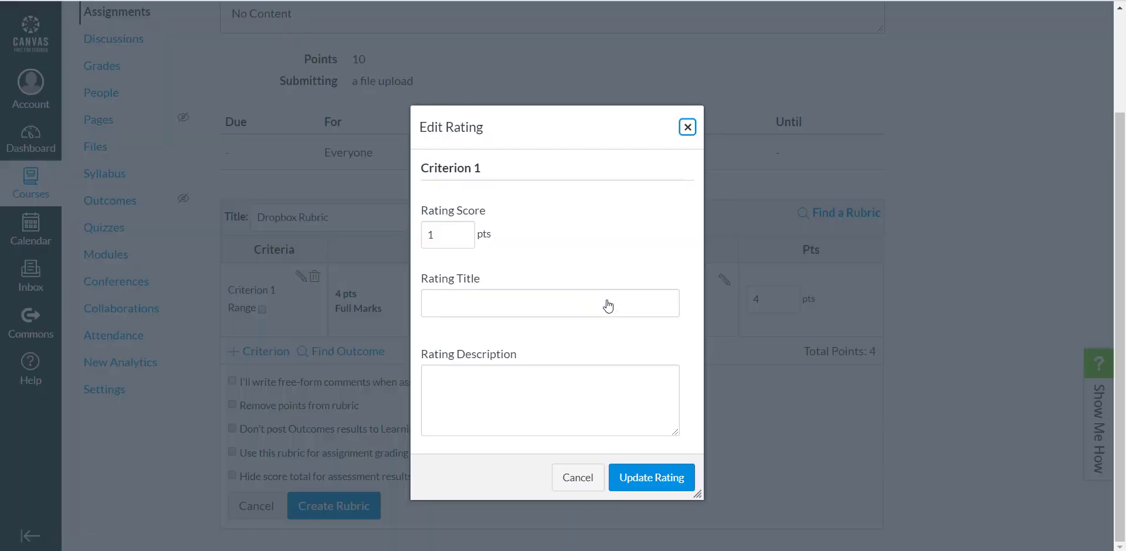
click(607, 300)
text(Poor)
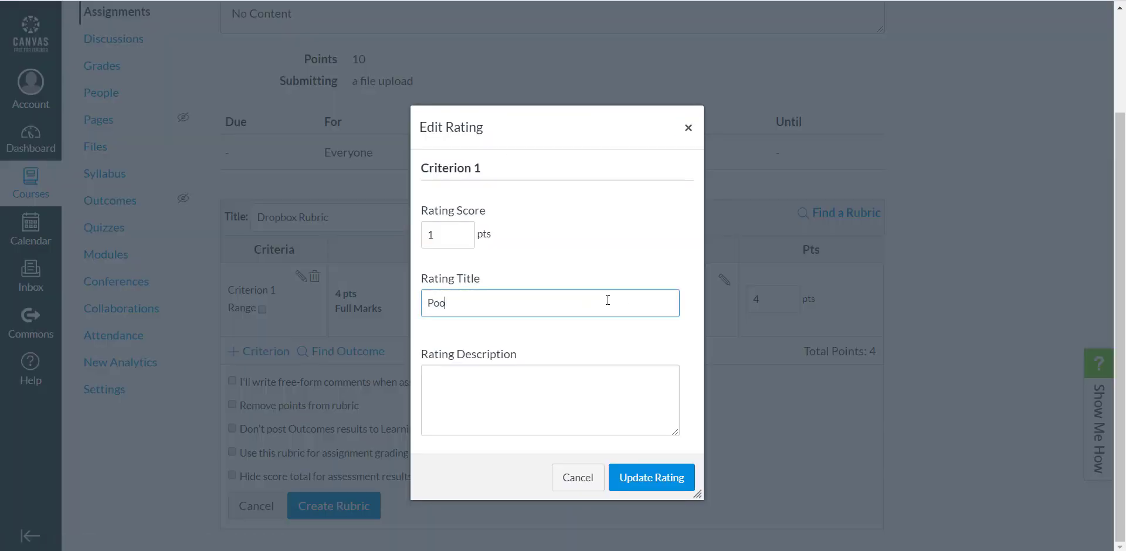
click(551, 414)
text(Me)
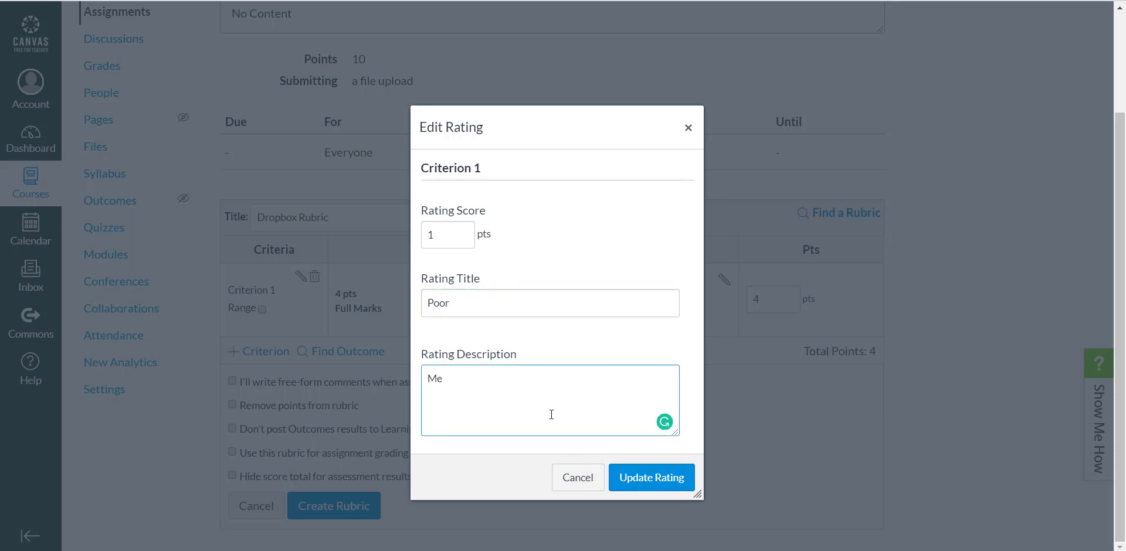
text(t few aspects of)
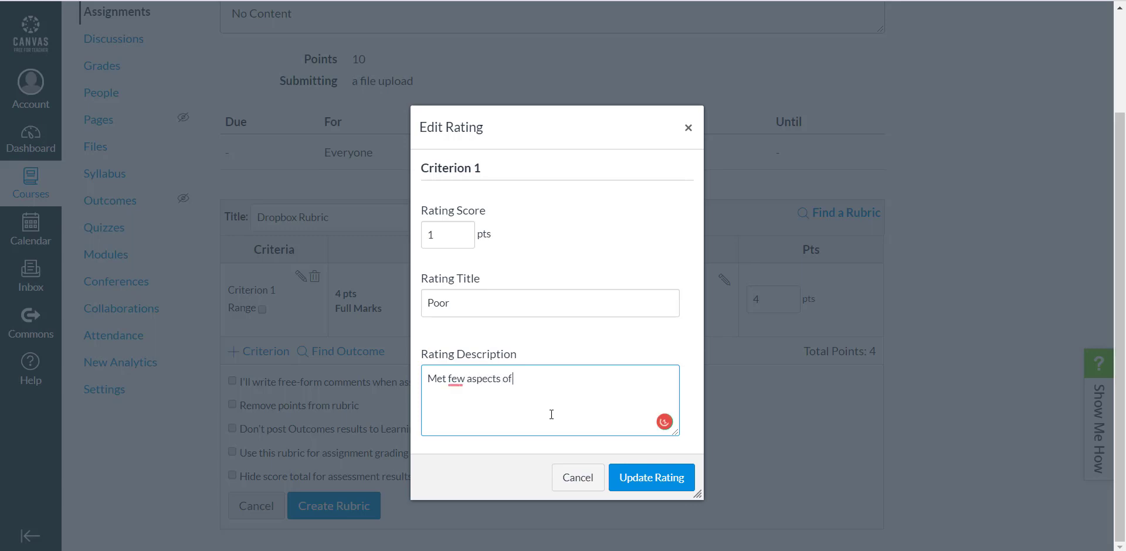
text( criterian)
key(BackSpace)
key(BackSpace)
text(on.)
click(650, 482)
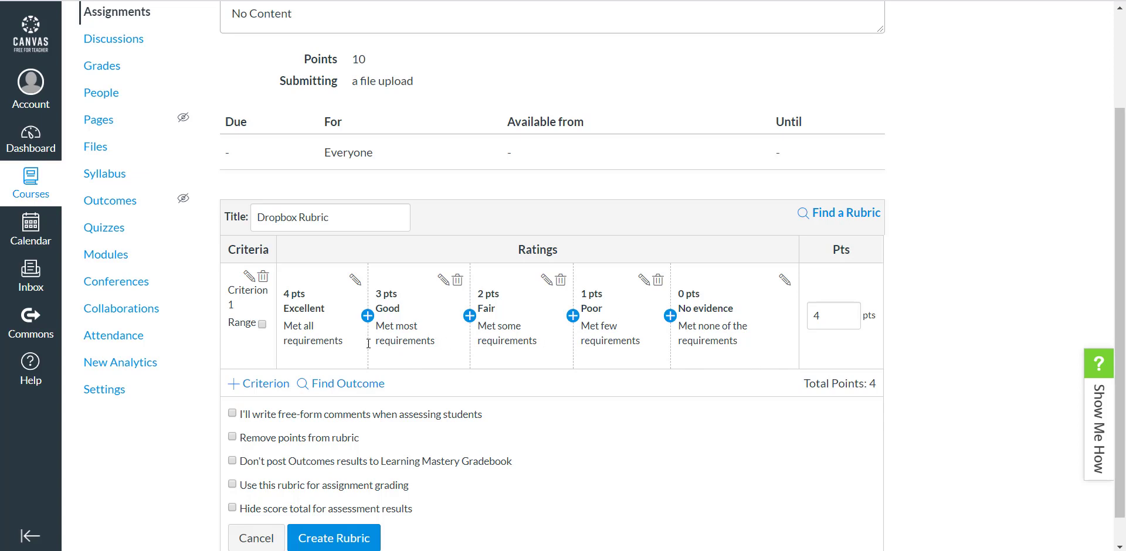
Add a new criterion to the rubric with the description "Criterion 2".
click(254, 385)
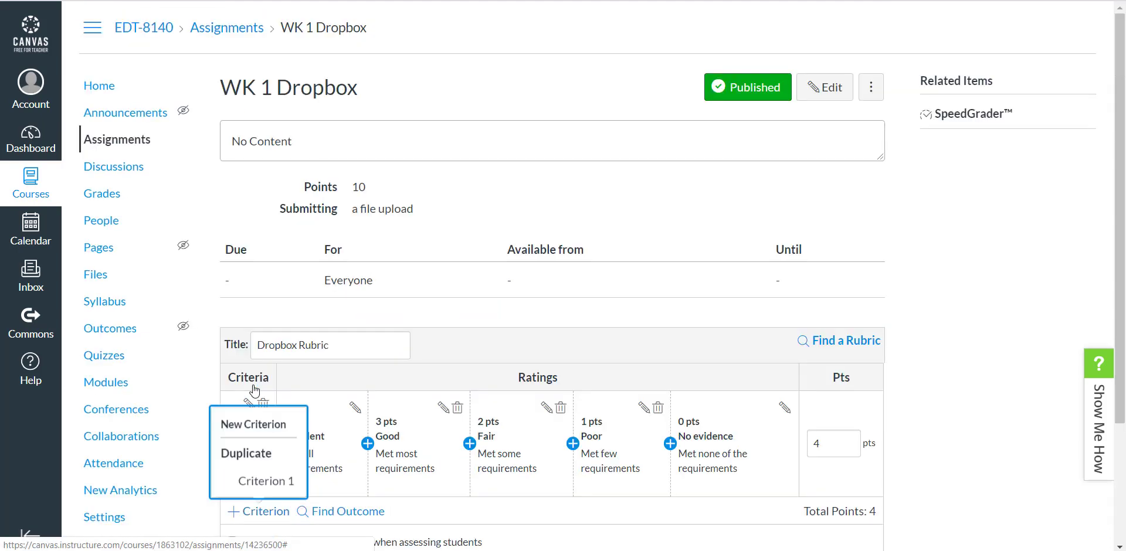
click(265, 431)
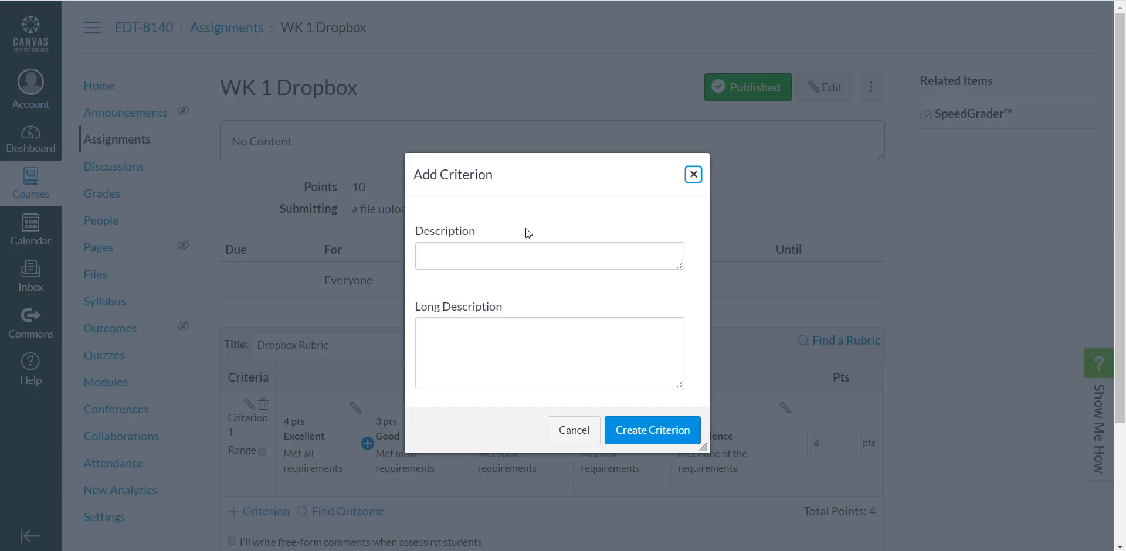
click(505, 256)
text(Crit)
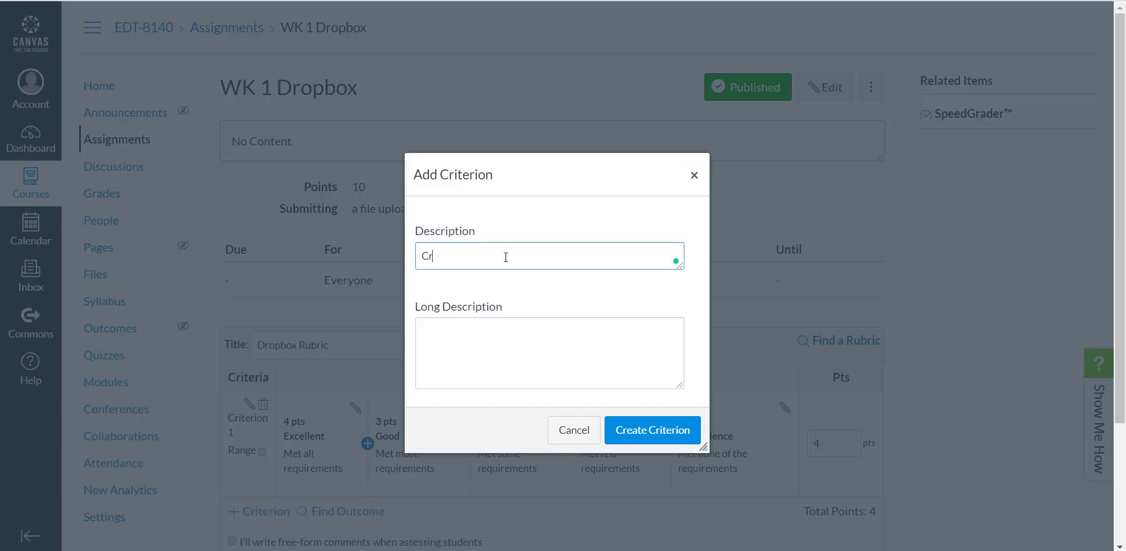
text(erion 2)
click(654, 441)
Review the ratings of all five criteria and create the Dropbox Rubric for the WK 1 Dropbox assignment.
scroll(655, 445, down, 4)
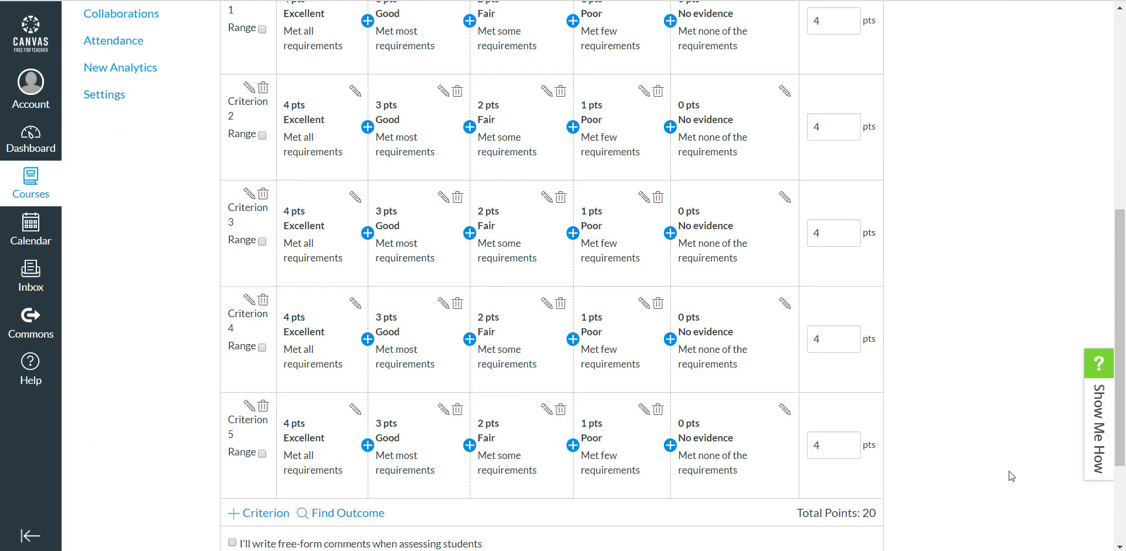
scroll(434, 204, up, 2)
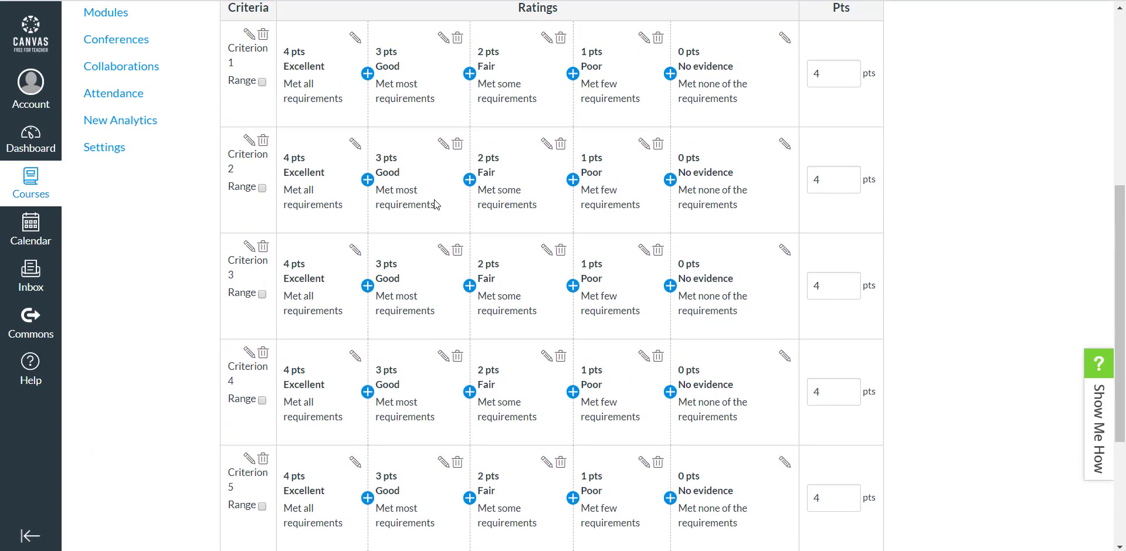
scroll(435, 205, down, 1)
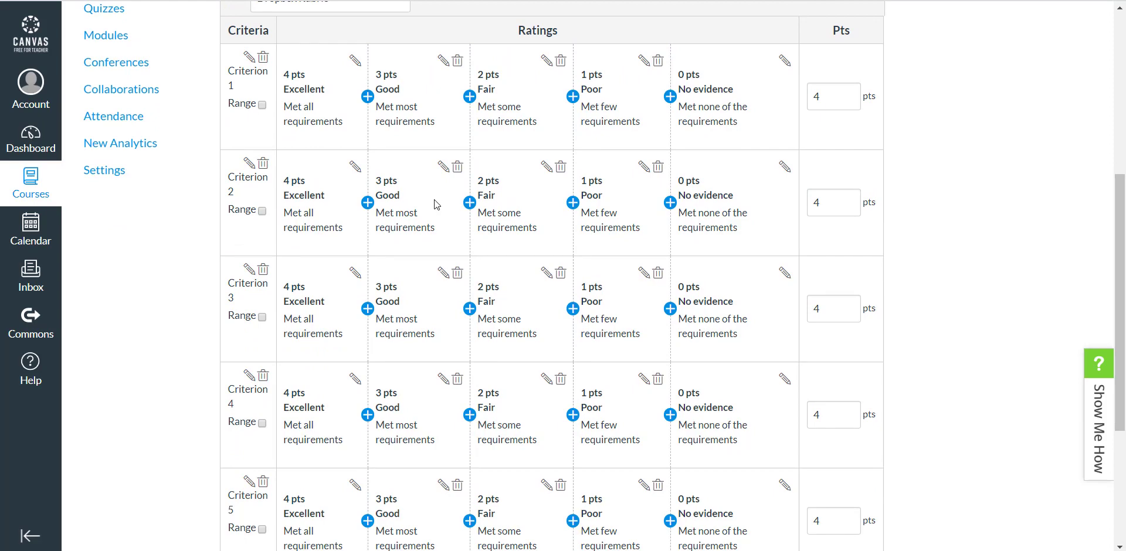
scroll(435, 204, down, 4)
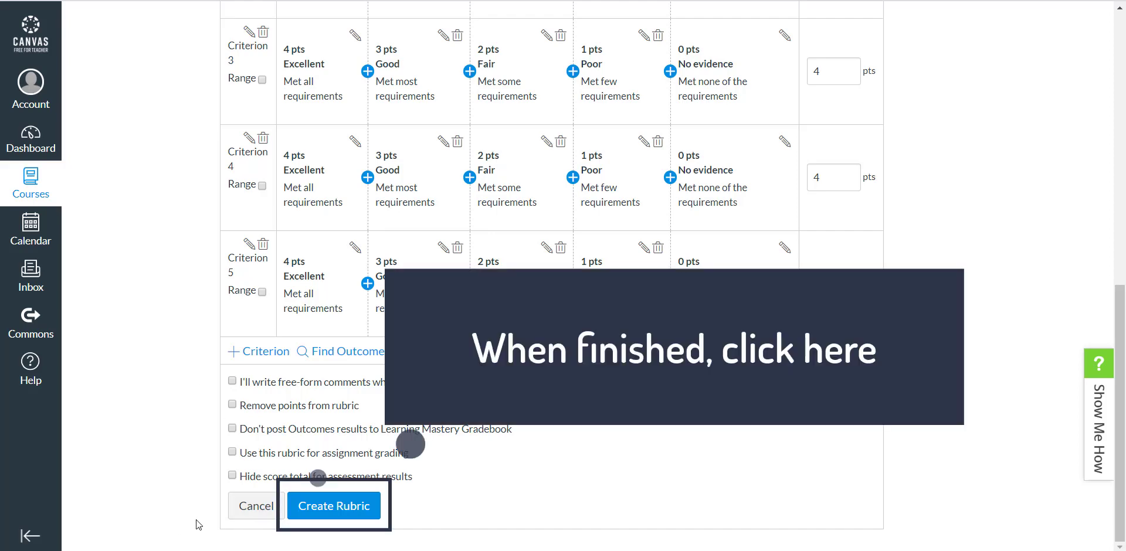
click(358, 509)
scroll(518, 231, up, 5)
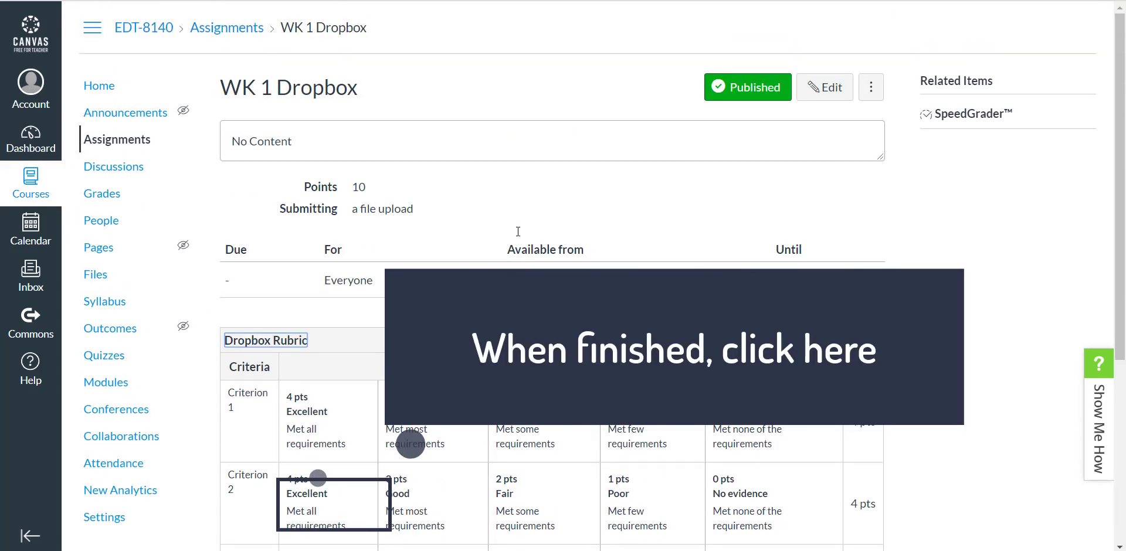